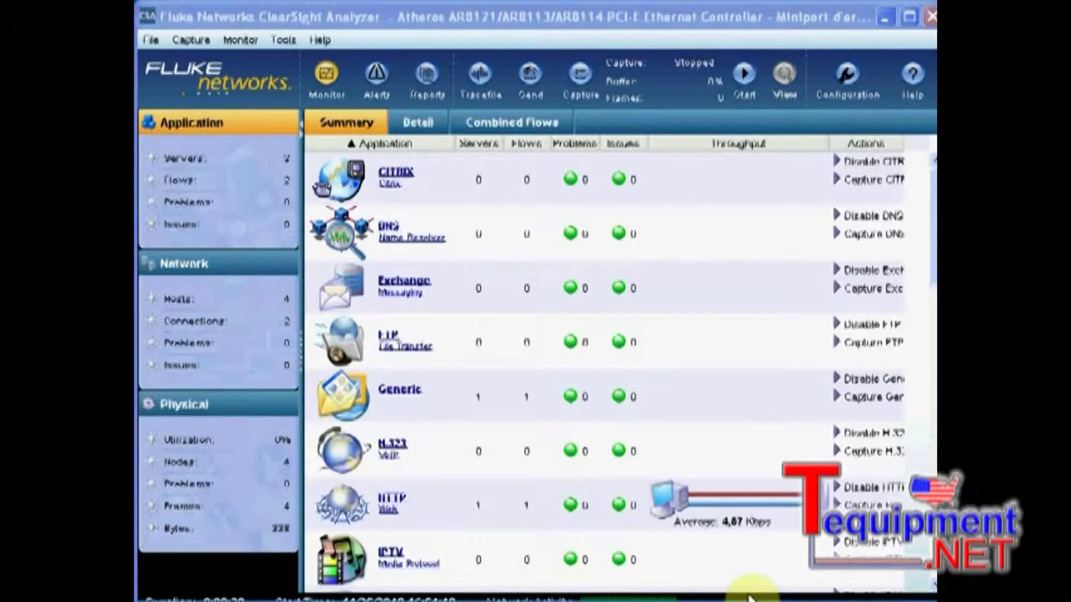
Load google.fr in Internet Explorer to generate traffic, then return to ClearSight Analyzer.
mouse_move(749, 600)
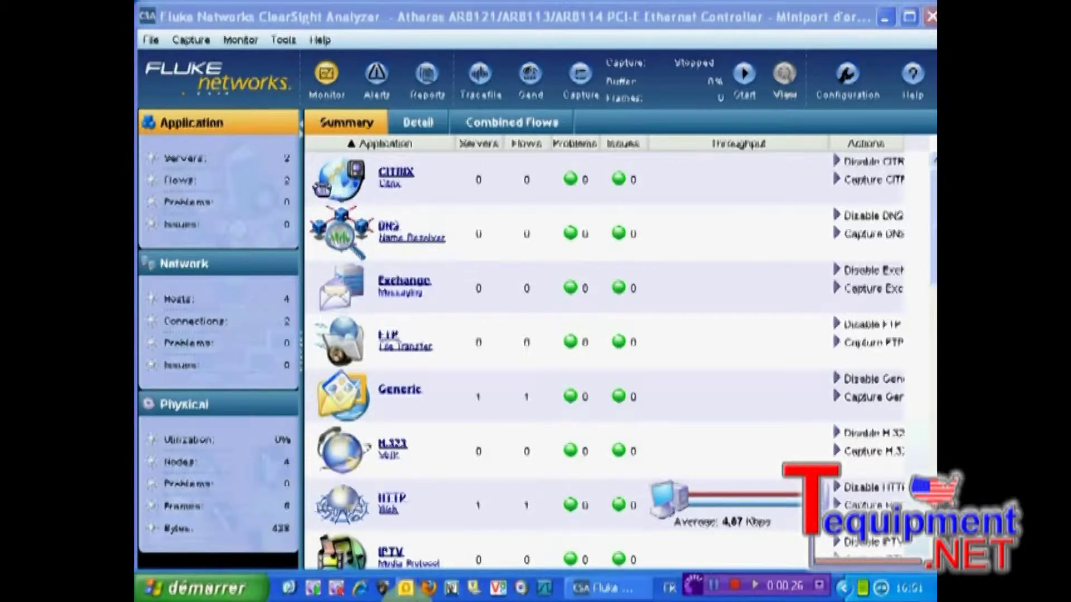
click(356, 595)
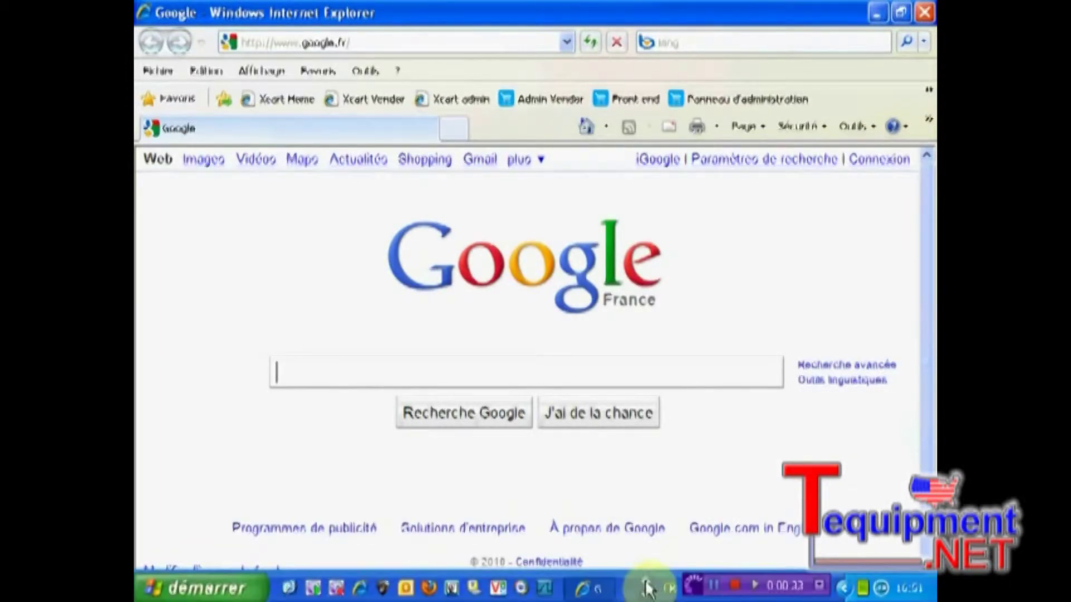
click(616, 598)
click(592, 588)
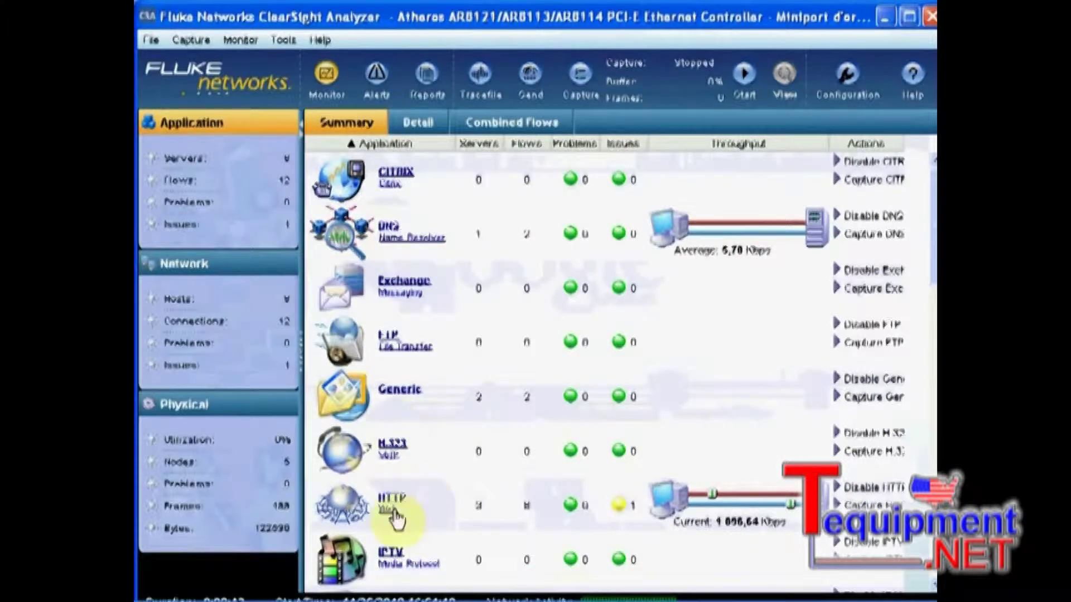
In the Detail view, expand DNS - Name Resolver and HTTP - Web to list servers and google hosts.
click(423, 121)
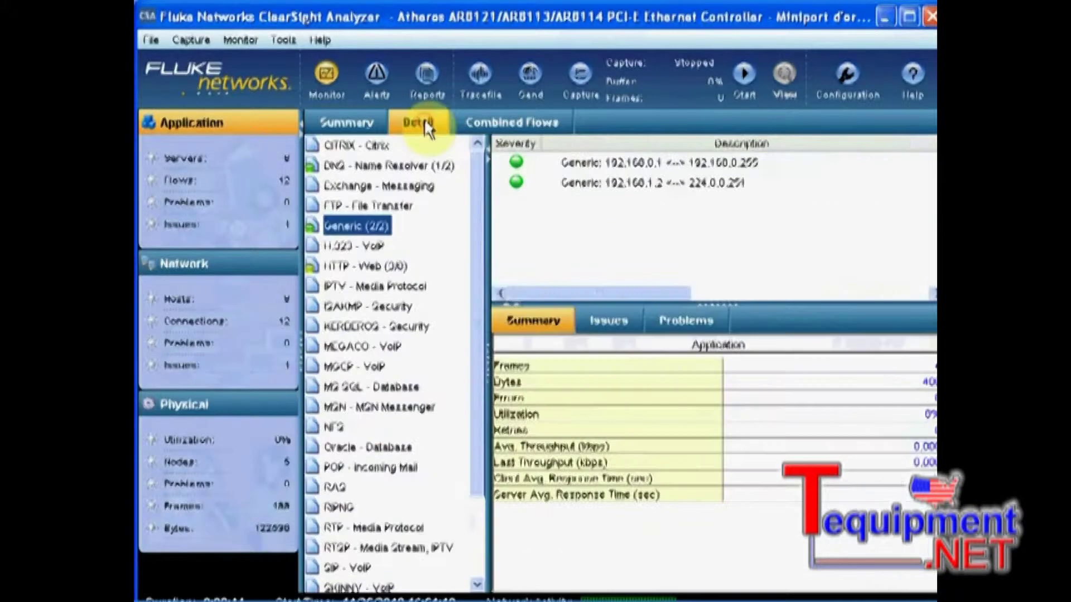
double_click(368, 166)
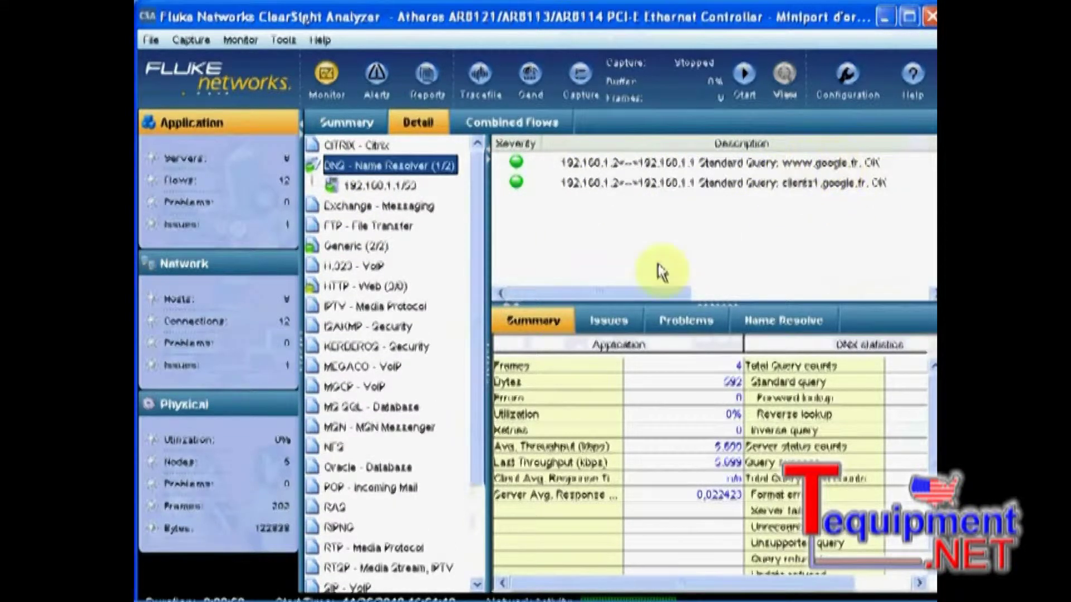
double_click(374, 287)
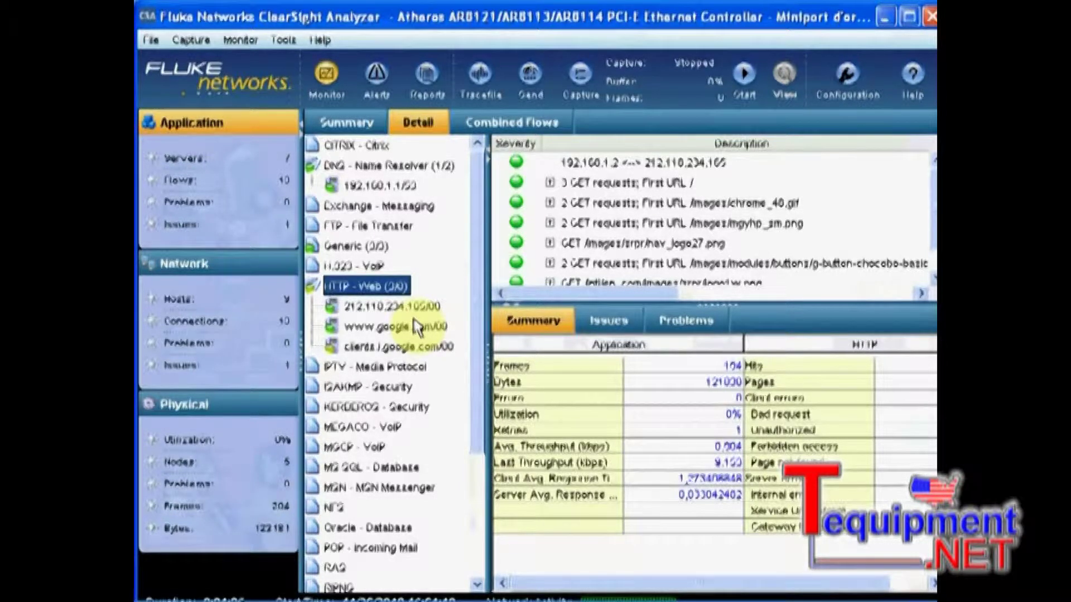
click(499, 121)
Create a combined flow named 'Google' and select it as the target for added flows.
click(319, 149)
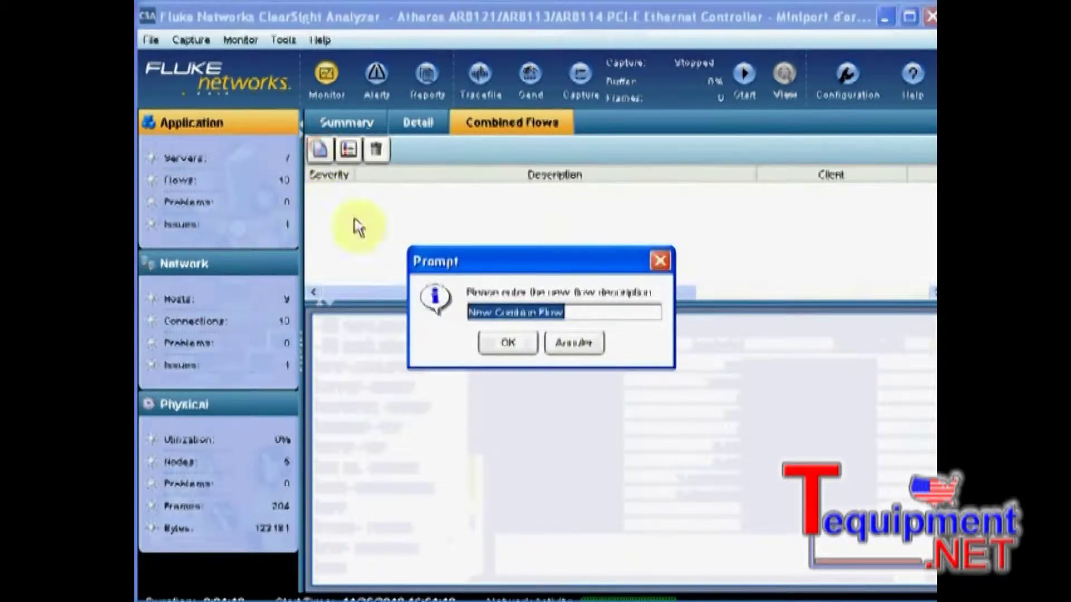
key(BackSpace)
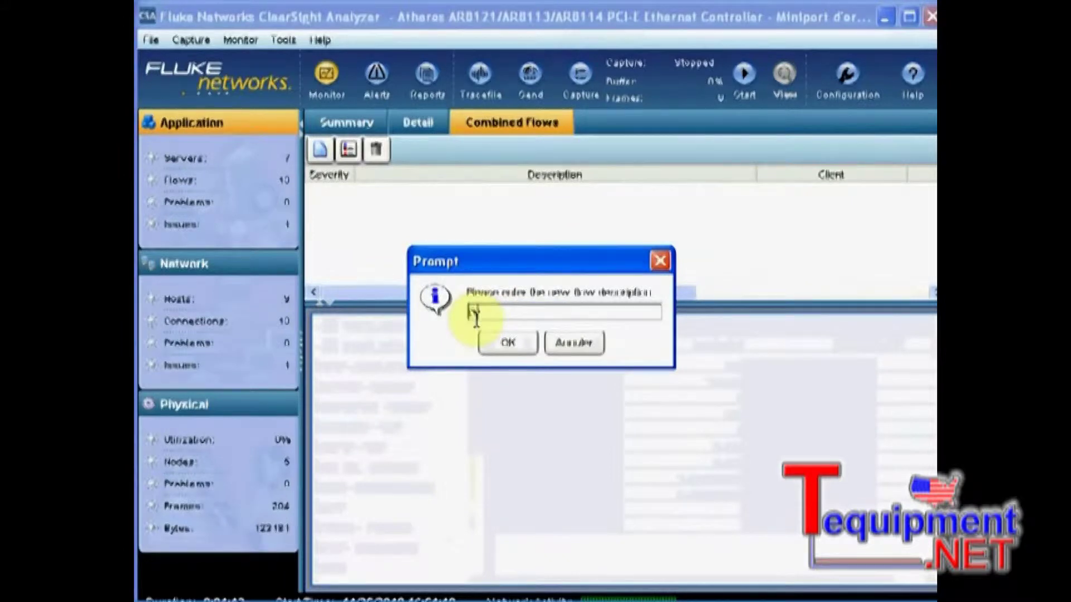
click(499, 342)
click(389, 204)
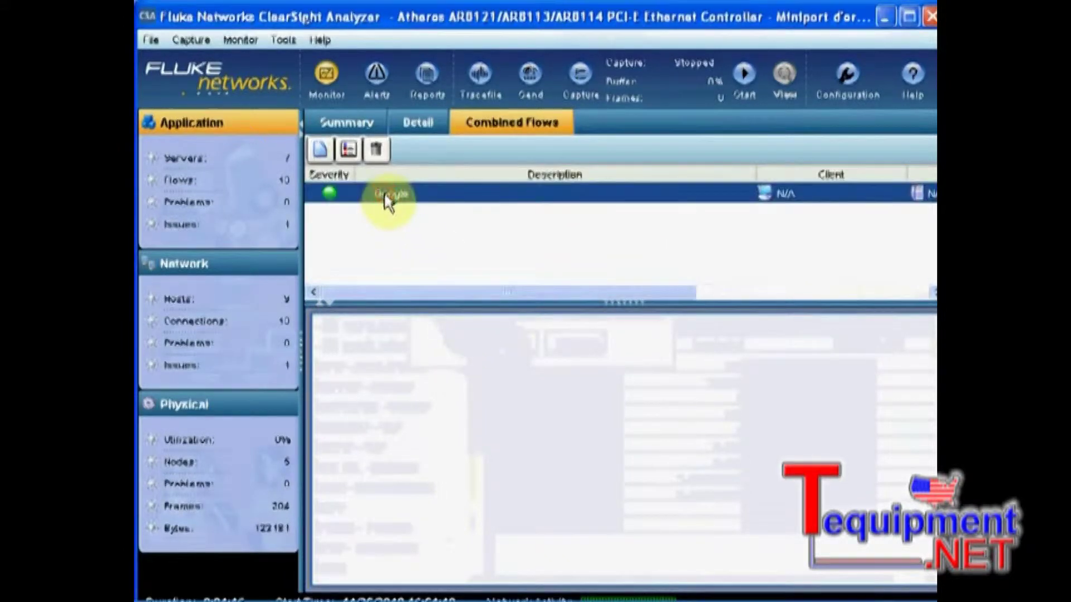
click(418, 121)
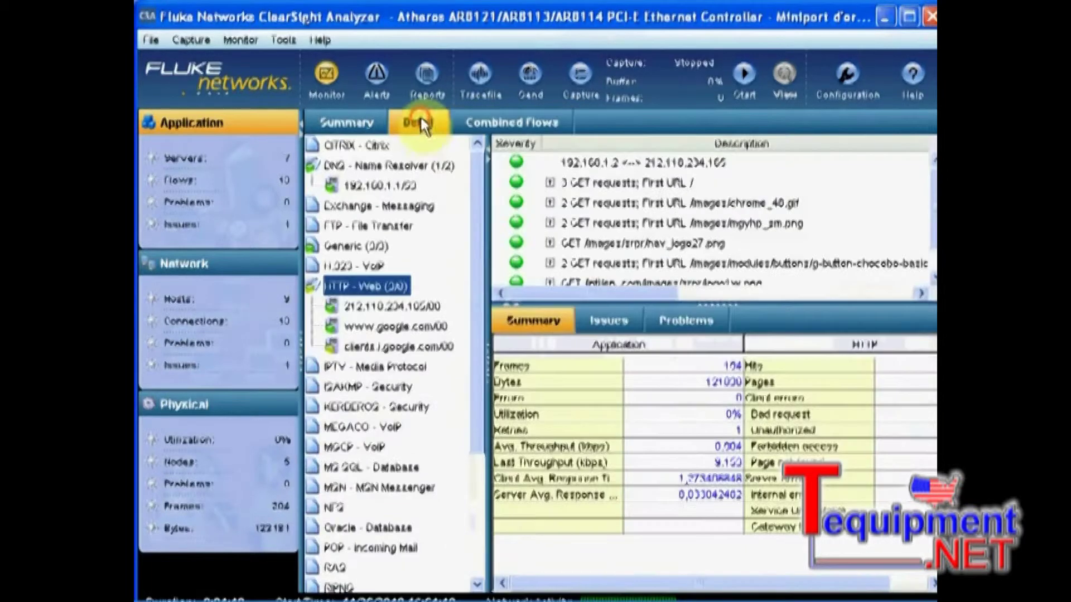
click(388, 185)
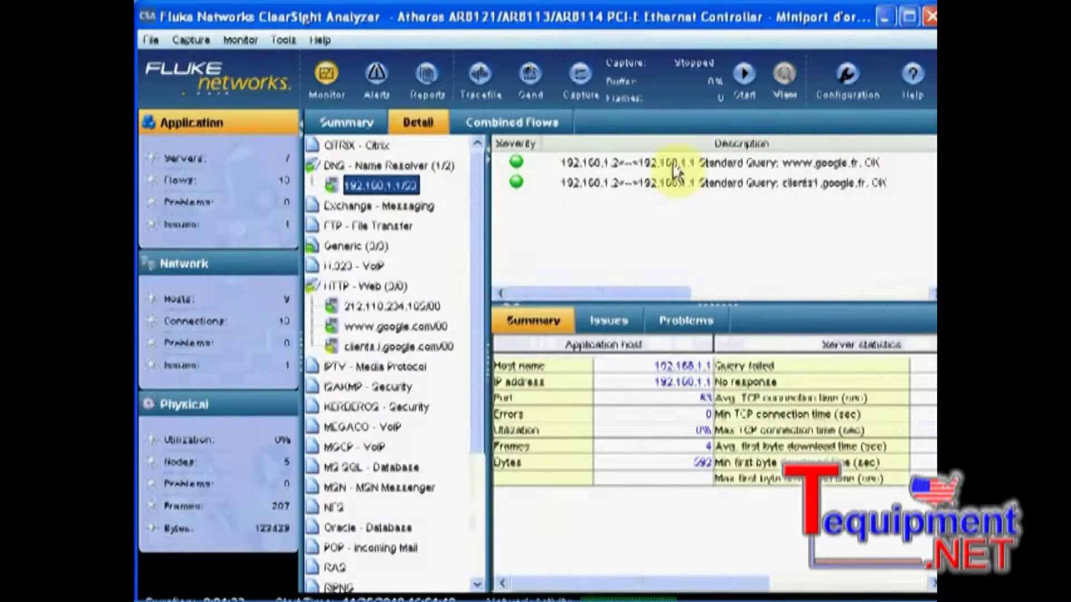
right_click(672, 162)
click(701, 196)
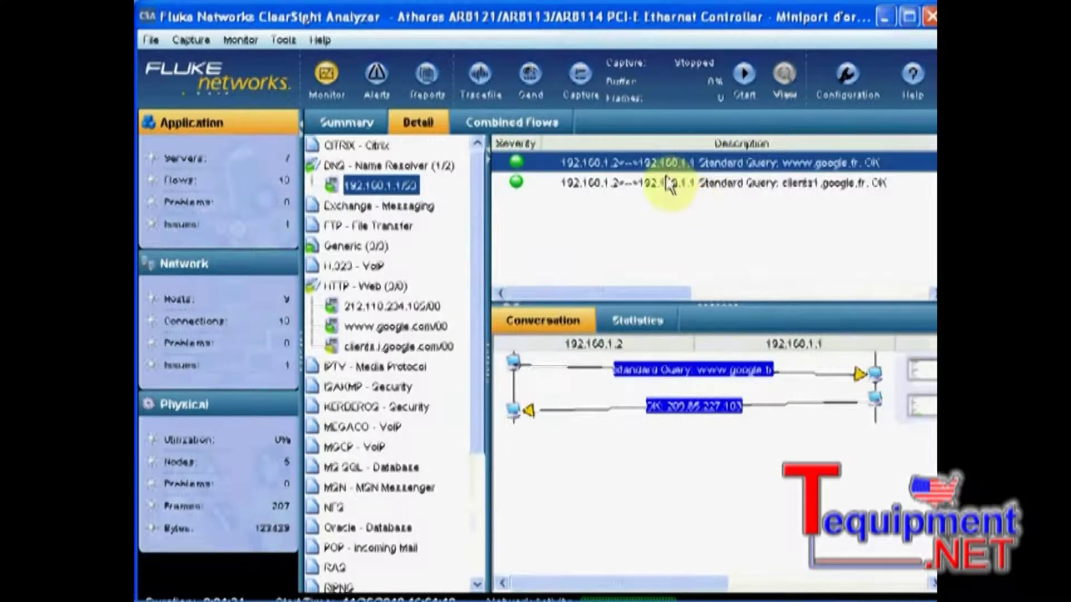
right_click(675, 184)
click(695, 213)
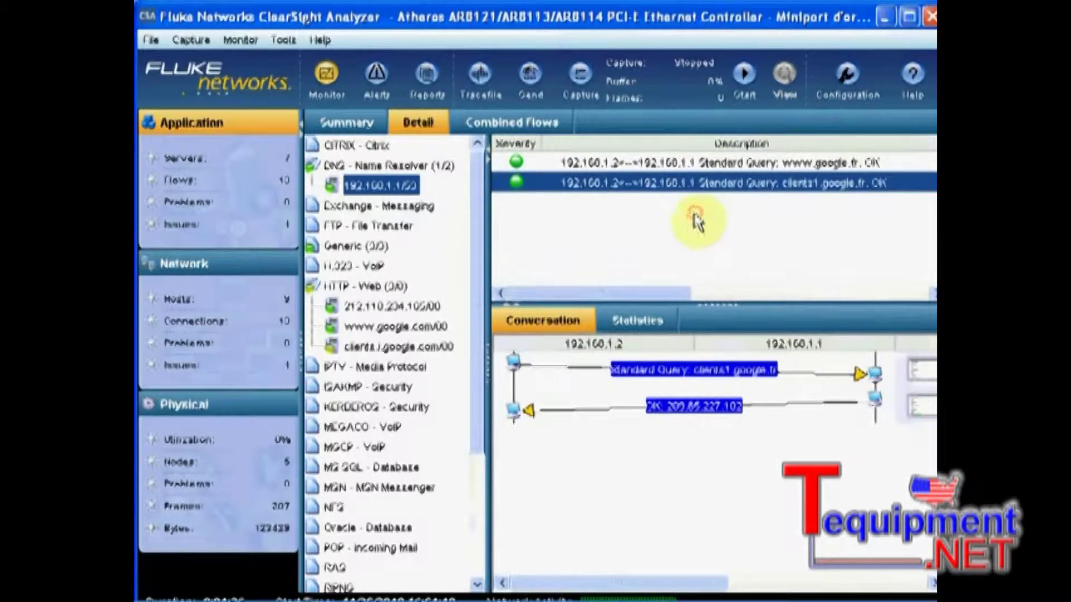
click(378, 306)
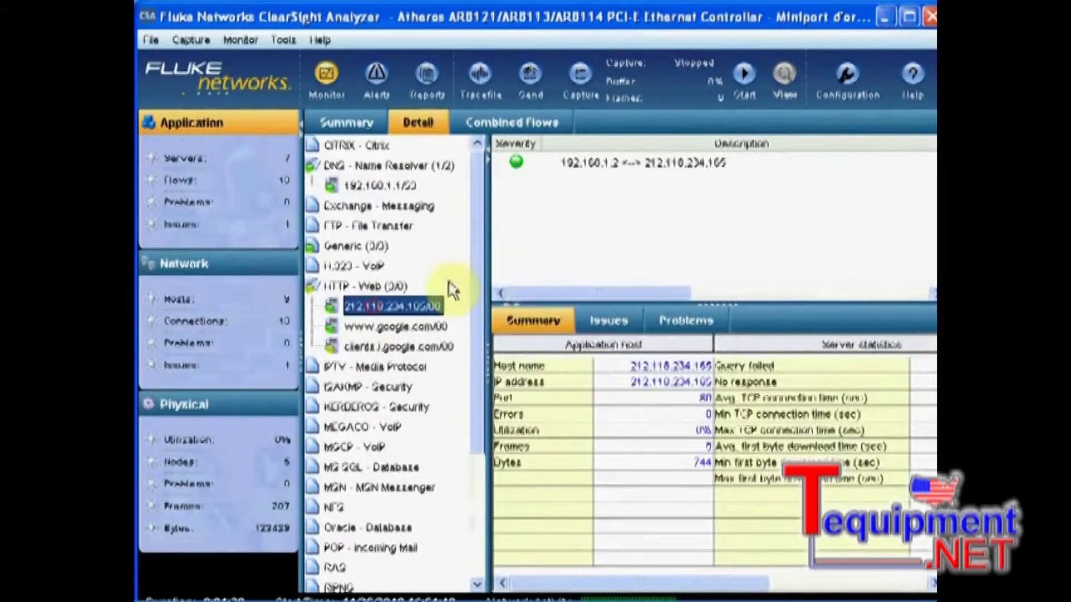
right_click(615, 169)
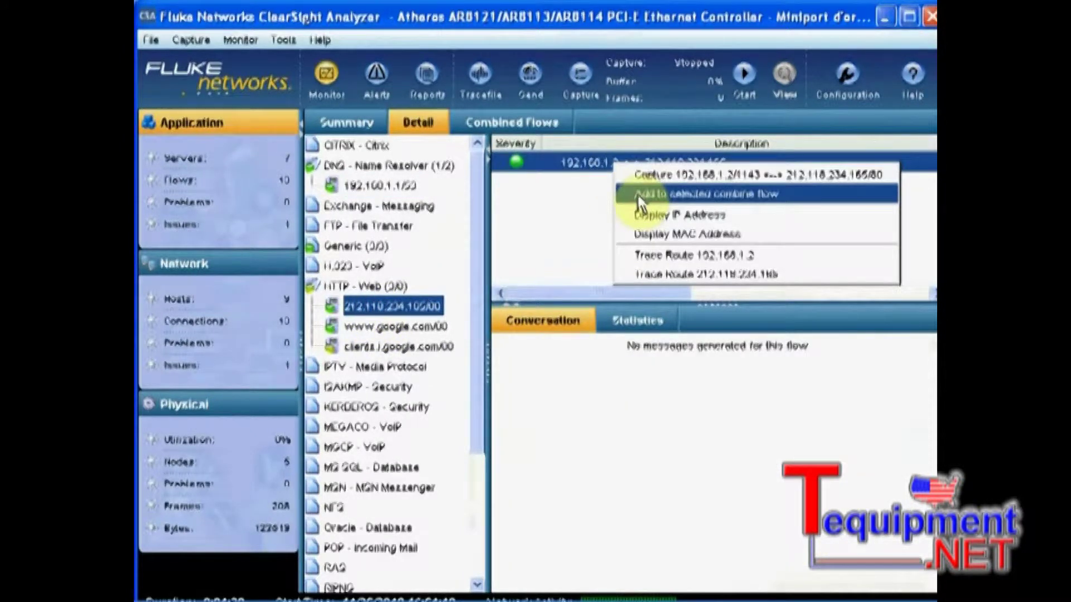
click(390, 326)
right_click(629, 172)
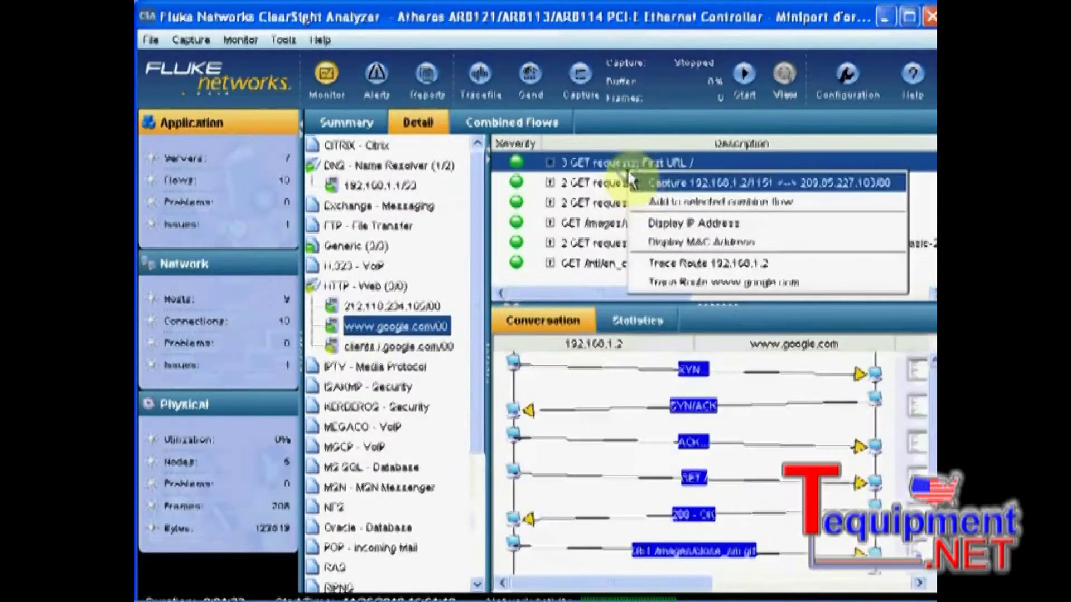
click(647, 202)
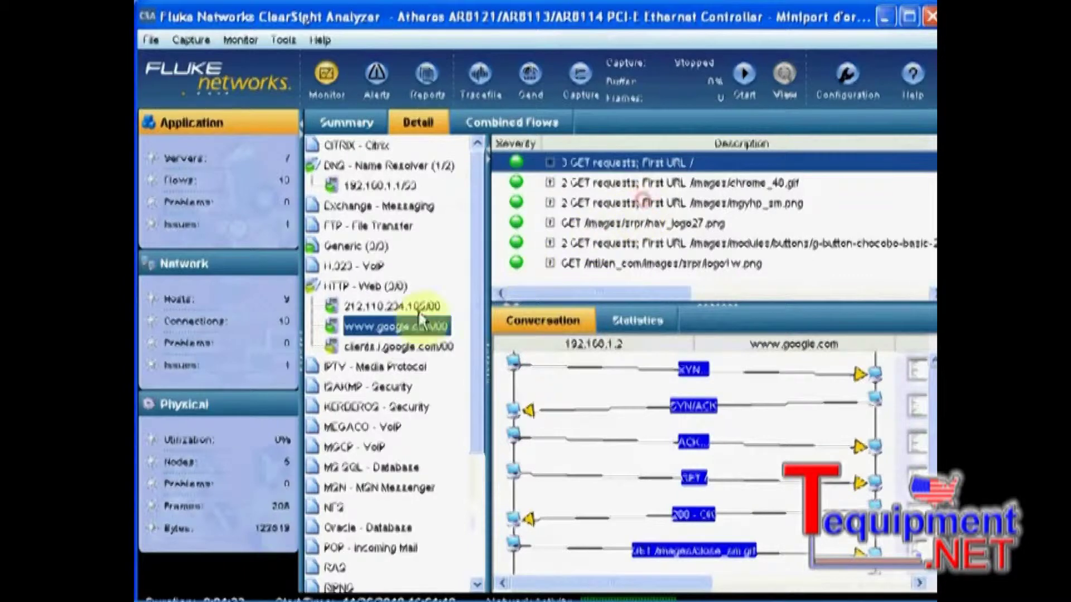
right_click(608, 190)
click(618, 206)
right_click(615, 203)
click(614, 228)
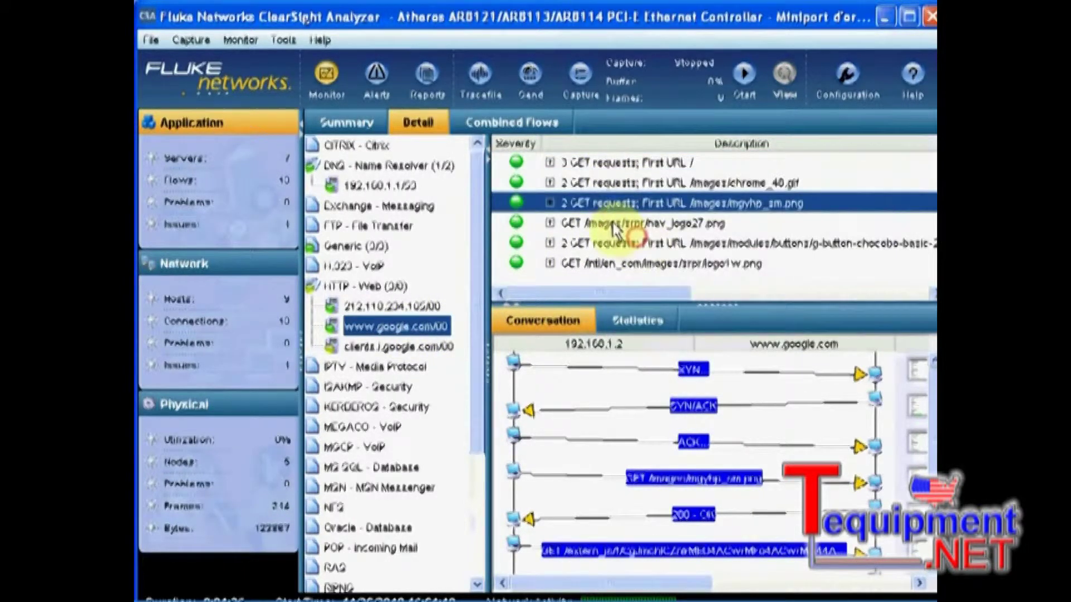
right_click(614, 228)
click(616, 251)
right_click(597, 249)
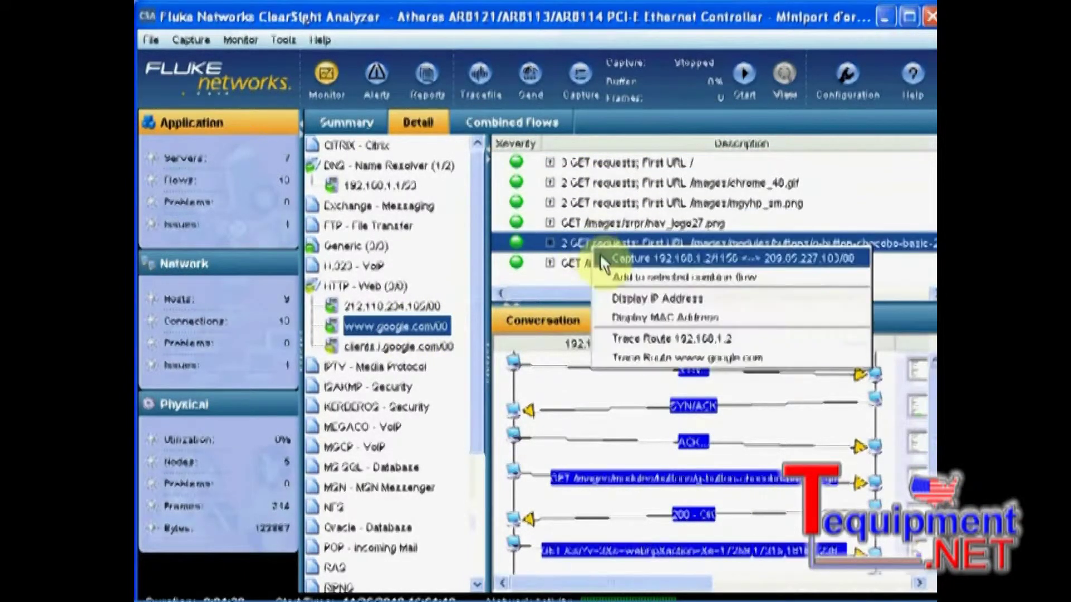
click(620, 277)
right_click(608, 263)
click(628, 297)
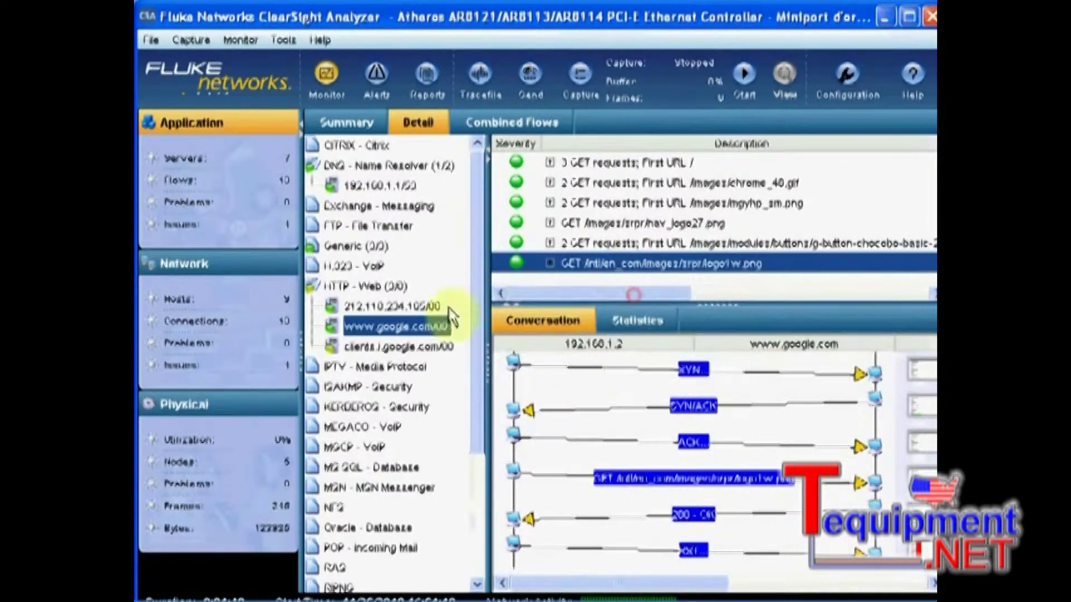
click(399, 346)
right_click(590, 165)
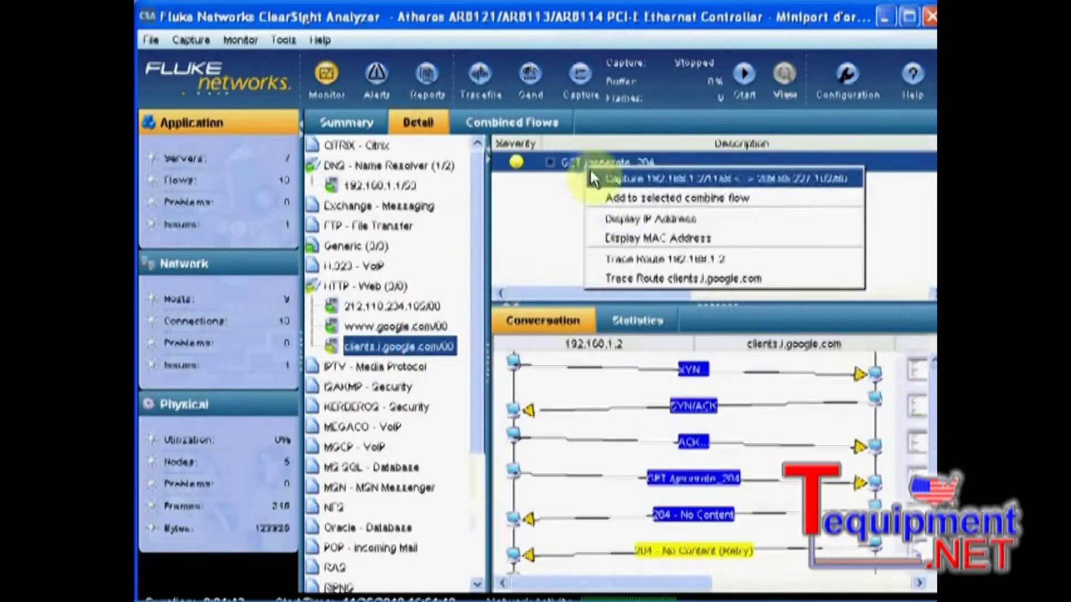
click(624, 202)
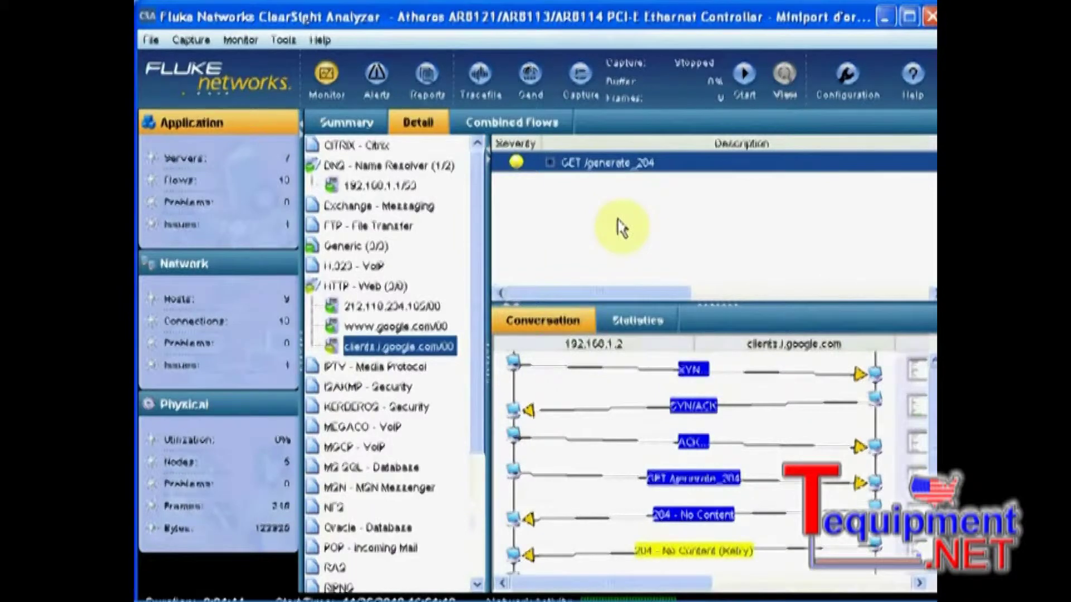
Expand the Google combined flow and view the DNS, 3 GET, Chrome_48.gif and mgyhp_sm.png ladder diagrams.
click(516, 123)
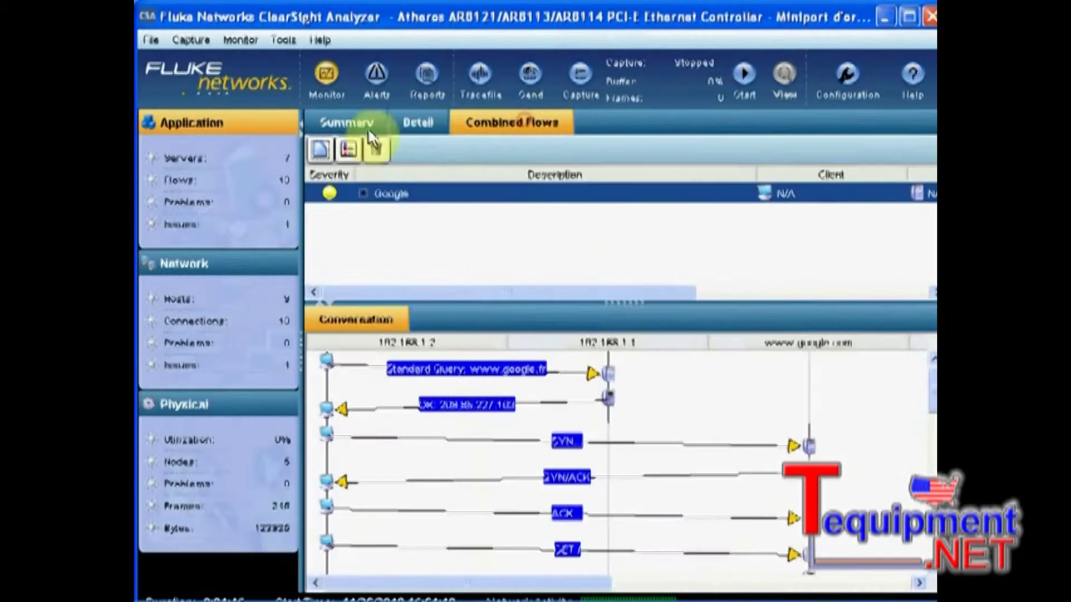
click(304, 127)
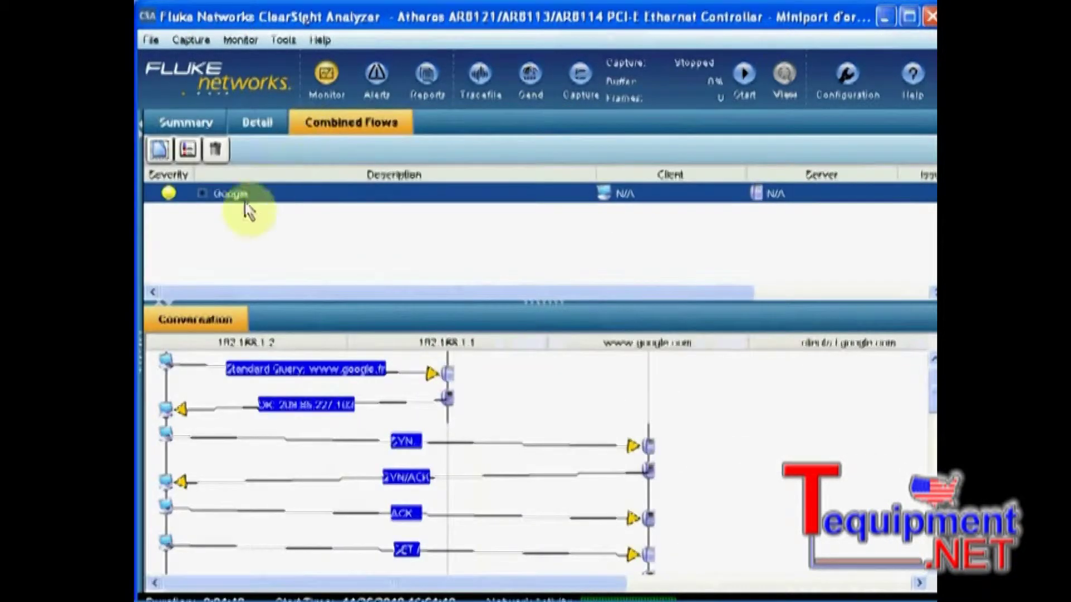
click(202, 194)
click(281, 214)
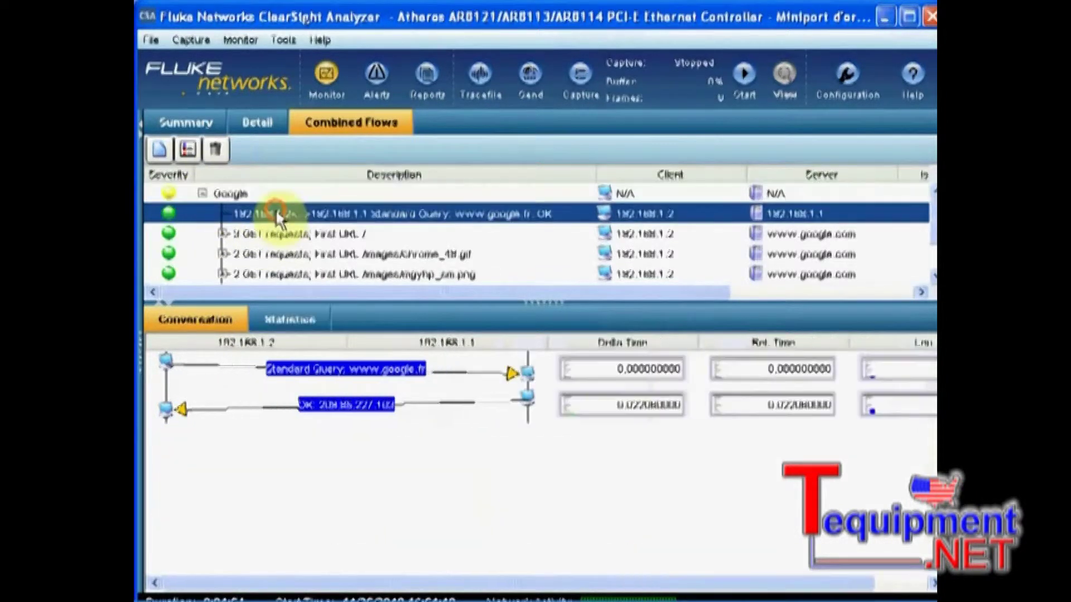
click(279, 234)
click(281, 253)
click(304, 274)
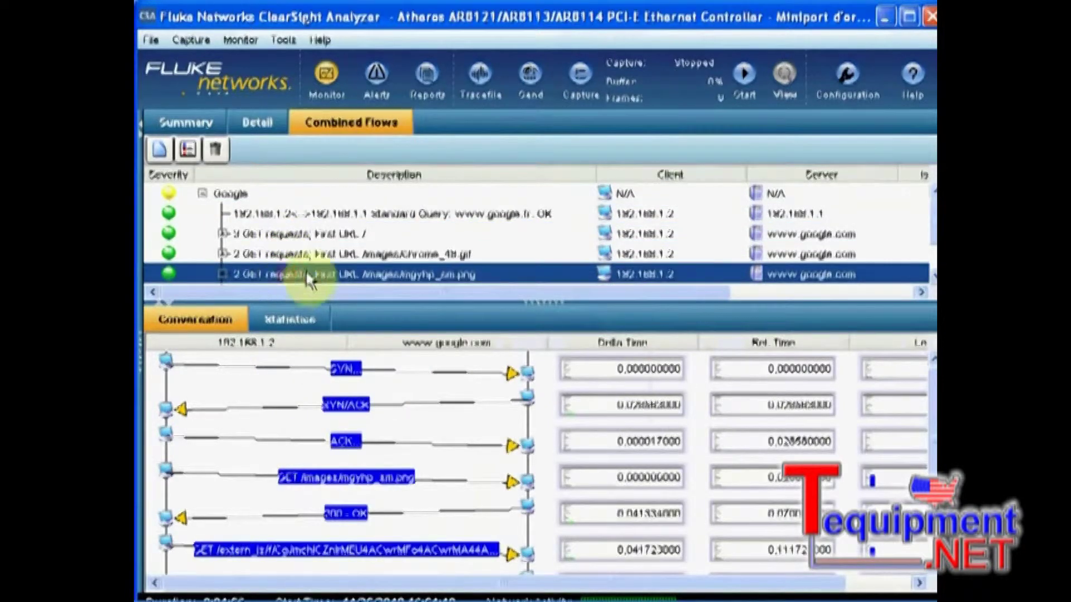
Review each member flow's ladder diagram again, ending on the 3 GET requests flow.
scroll(366, 257, down, 3)
scroll(366, 258, up, 3)
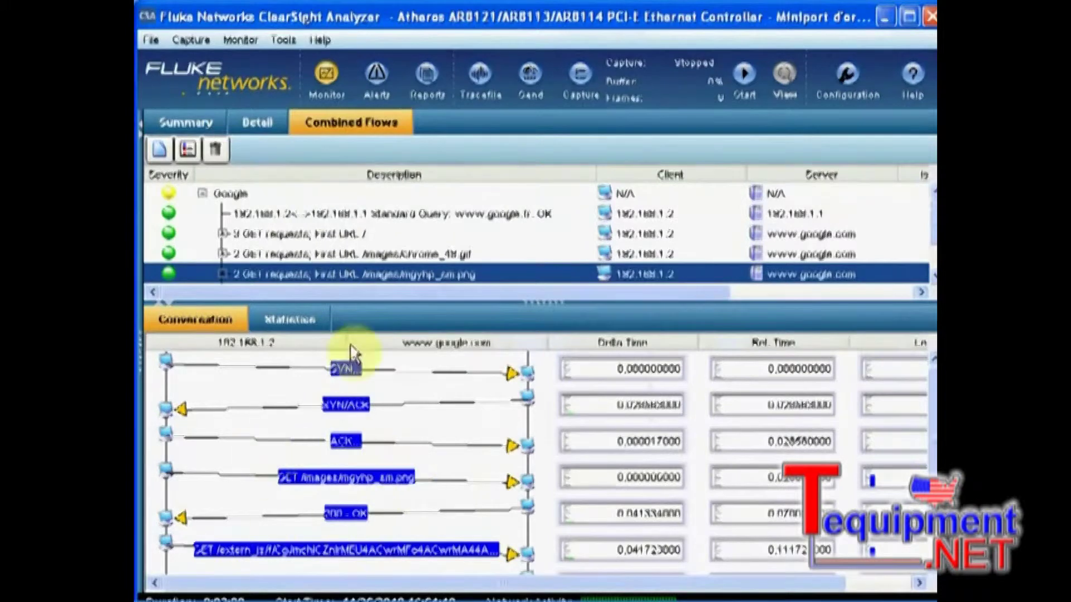
click(326, 252)
click(321, 233)
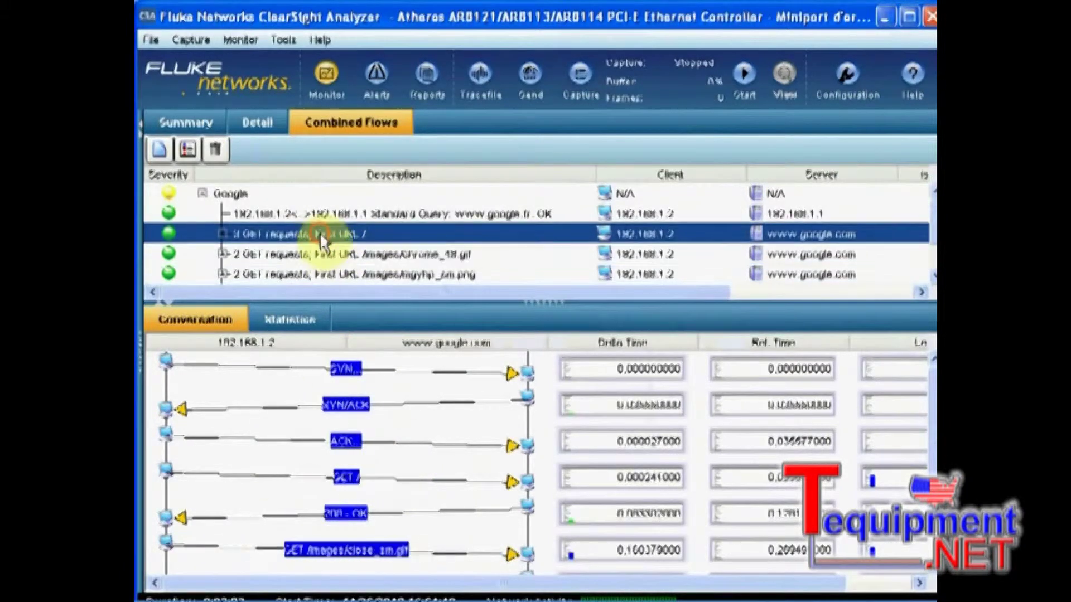
click(324, 216)
click(331, 256)
click(336, 274)
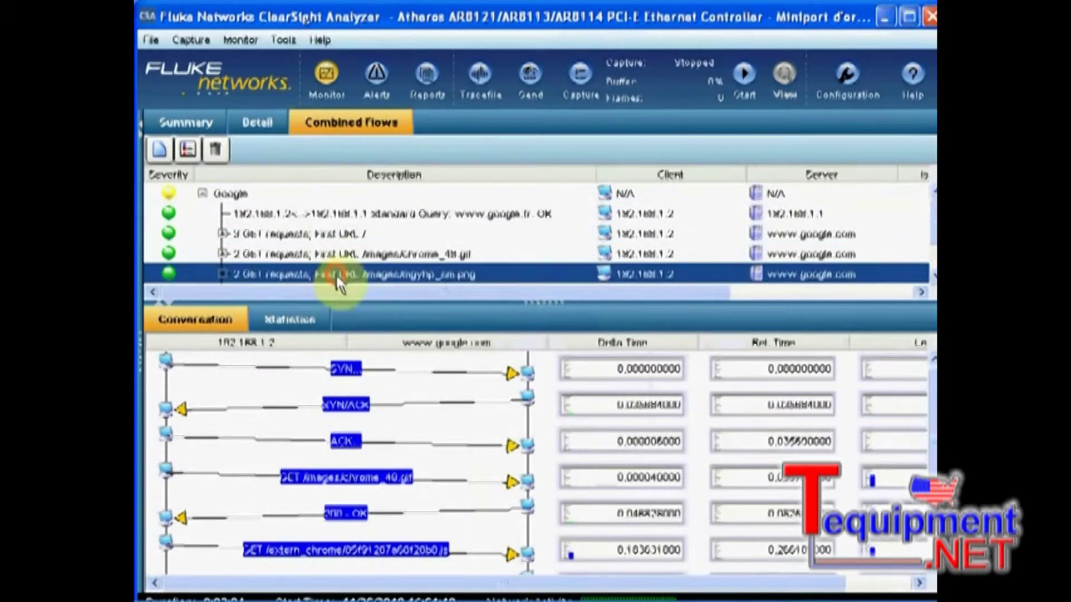
click(341, 234)
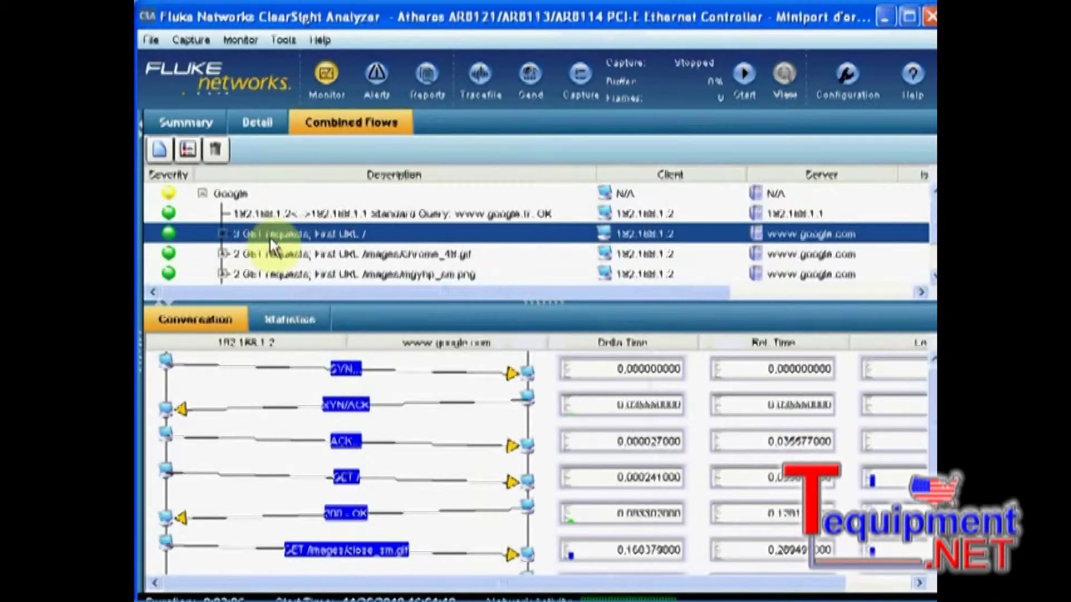
Show the Google parent flow's merged ladder diagram and collapse its member rows.
click(230, 202)
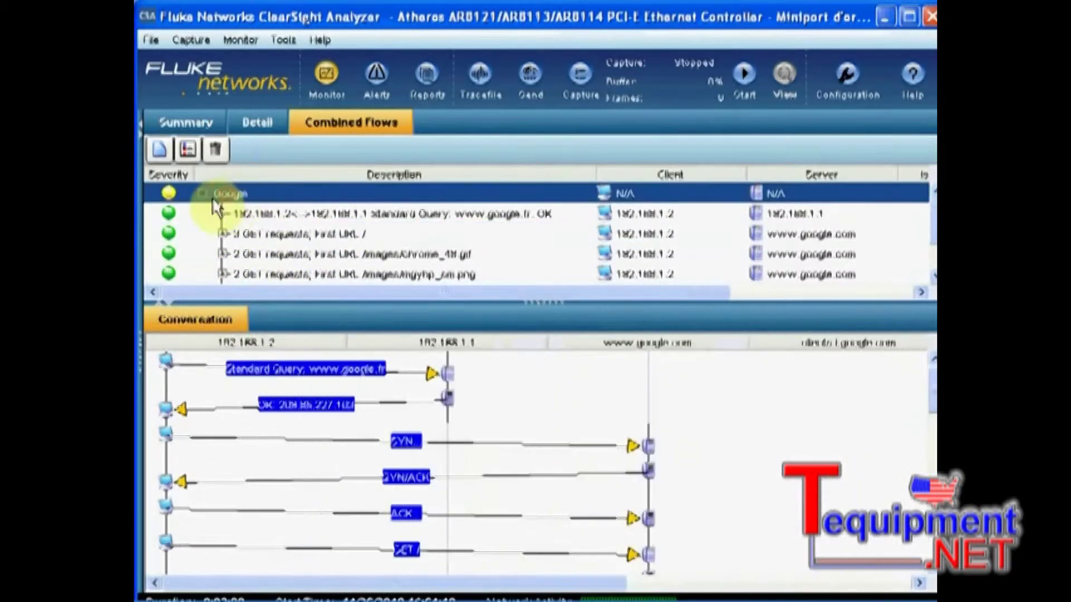
double_click(212, 205)
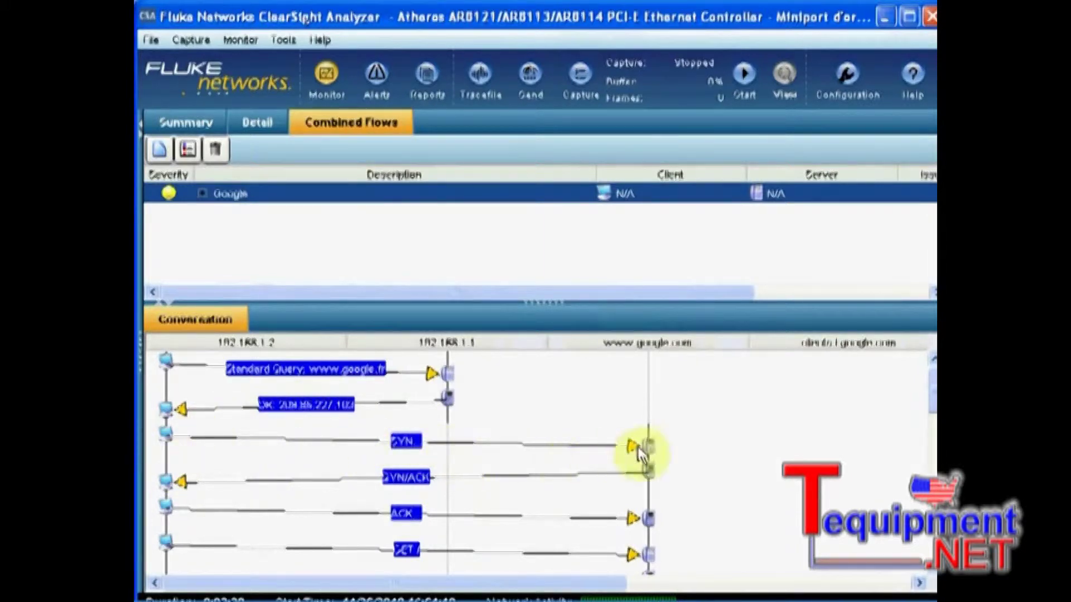
scroll(655, 494, down, 1)
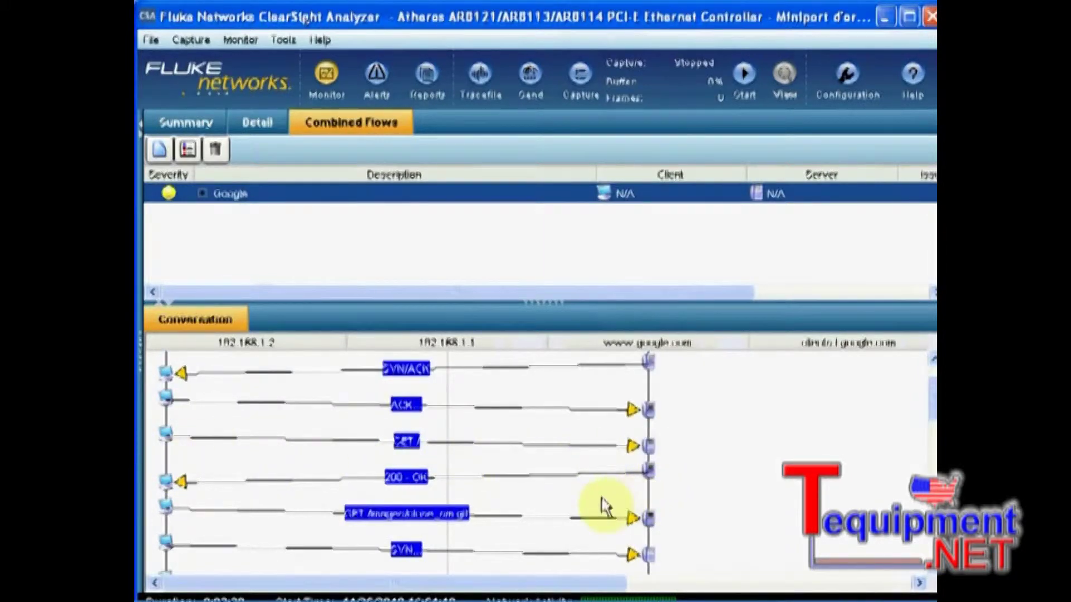
scroll(603, 506, down, 1)
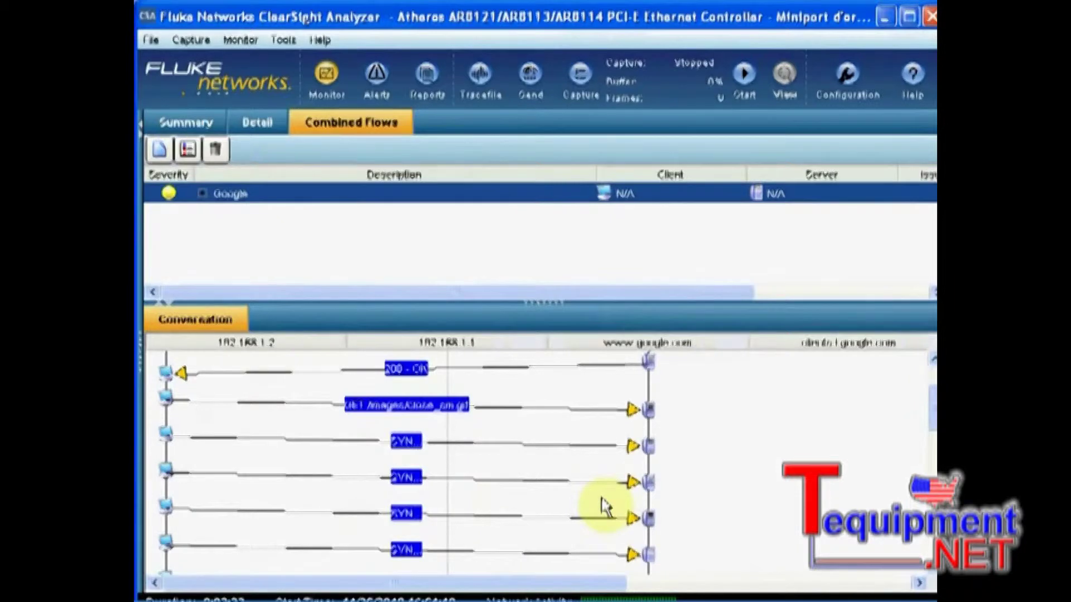
scroll(604, 505, down, 1)
scroll(605, 502, up, 1)
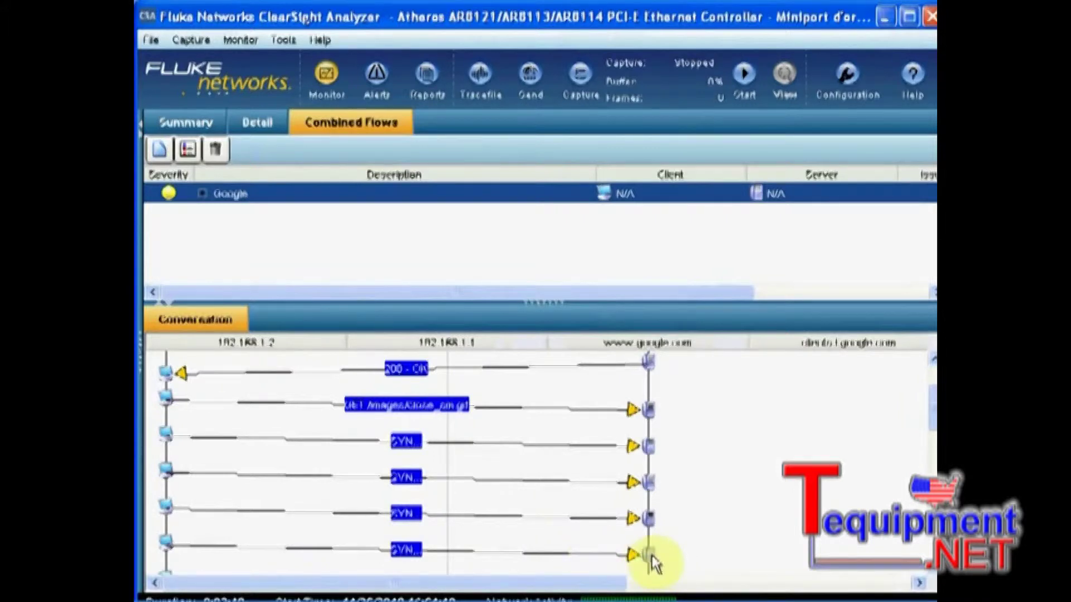
scroll(462, 494, down, 4)
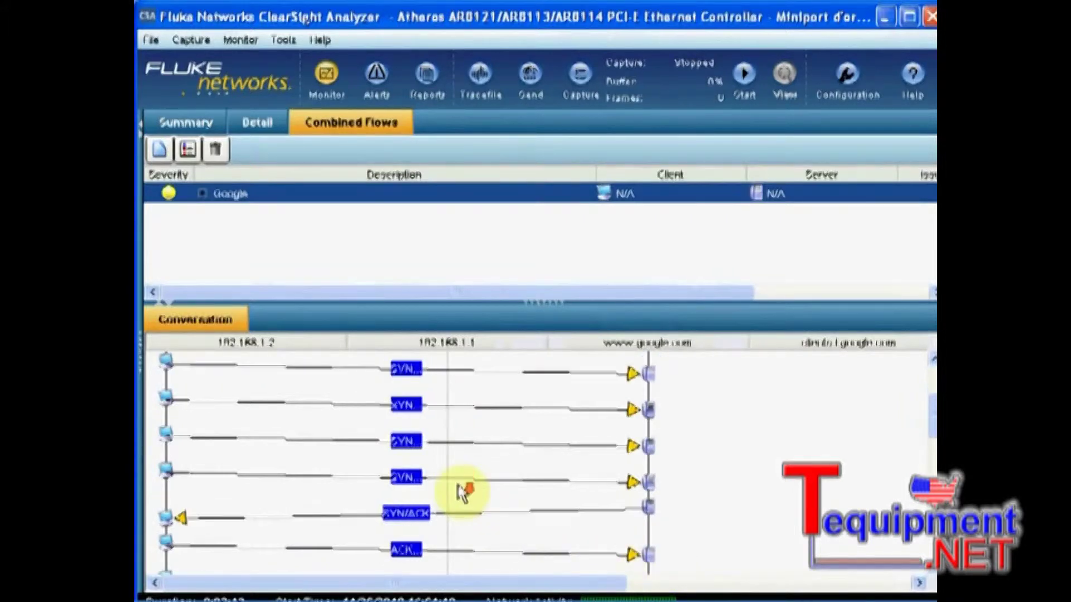
scroll(462, 488, down, 1)
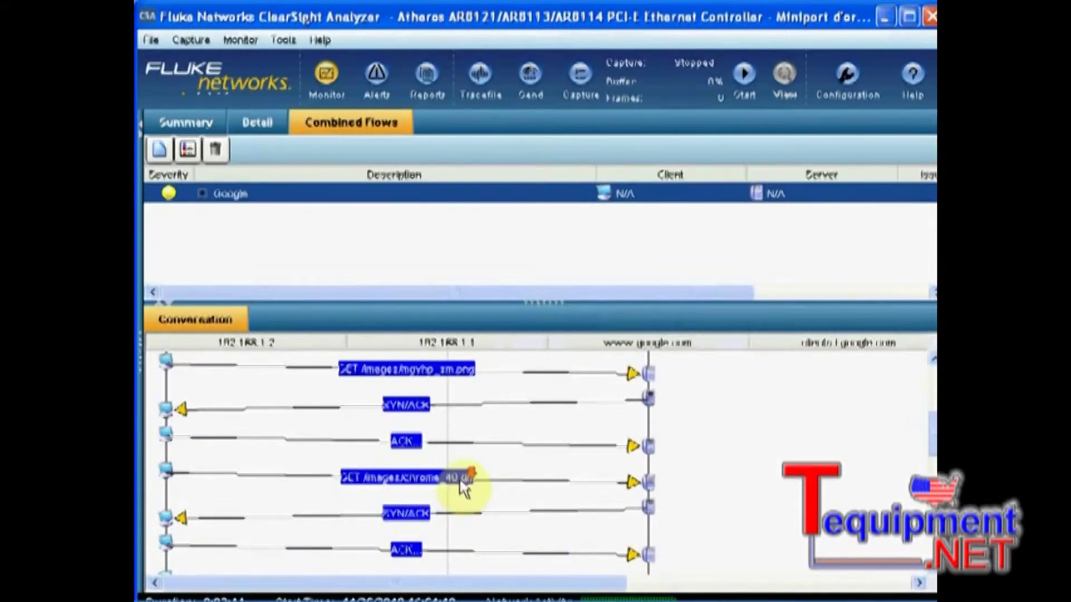
scroll(464, 490, down, 1)
scroll(463, 489, down, 1)
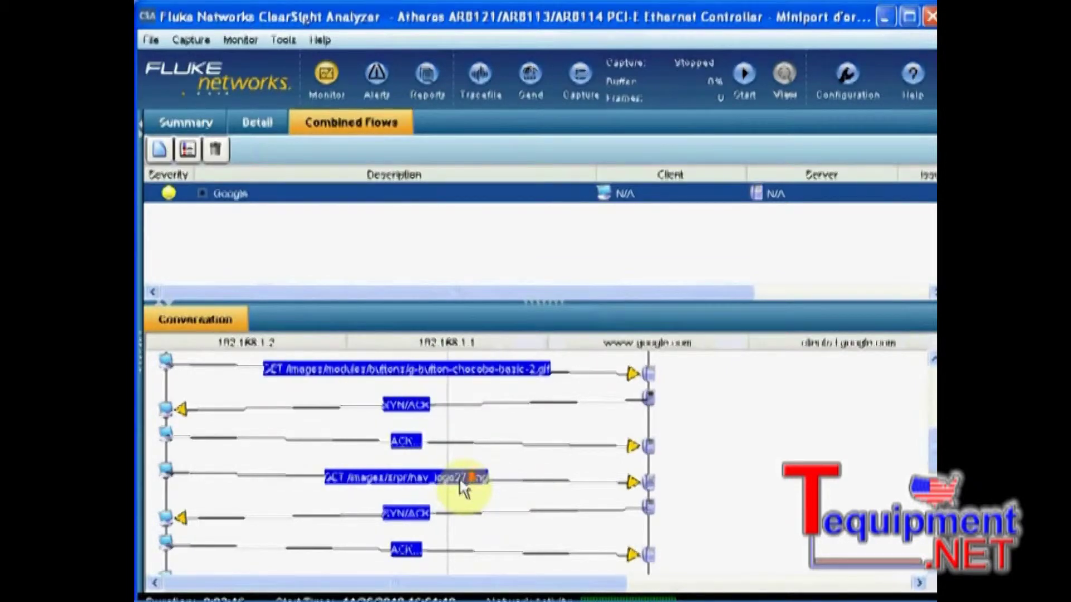
scroll(463, 490, down, 1)
scroll(464, 489, down, 1)
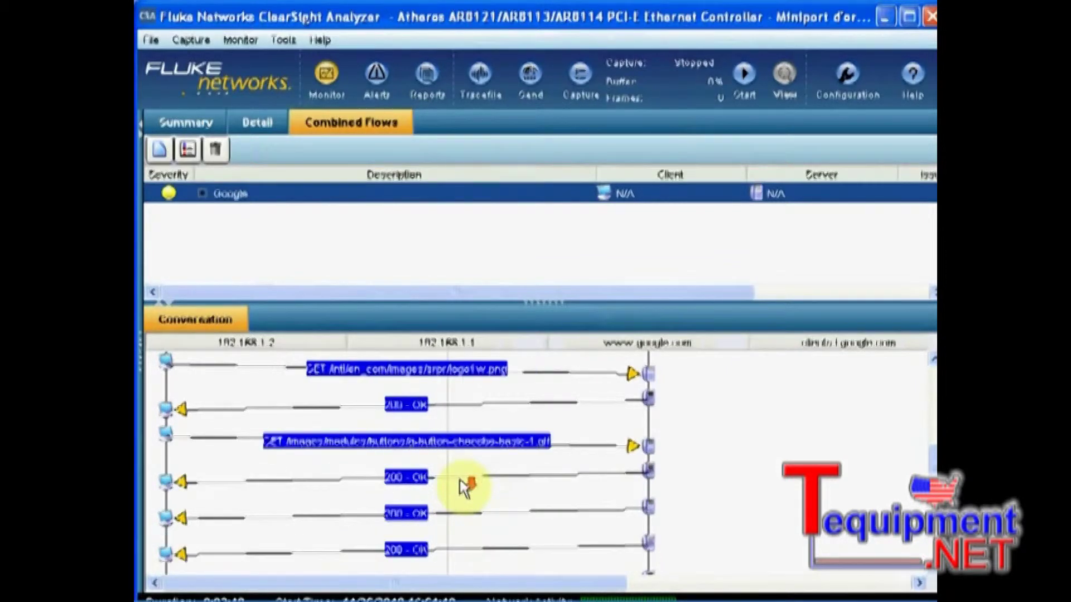
scroll(464, 489, down, 2)
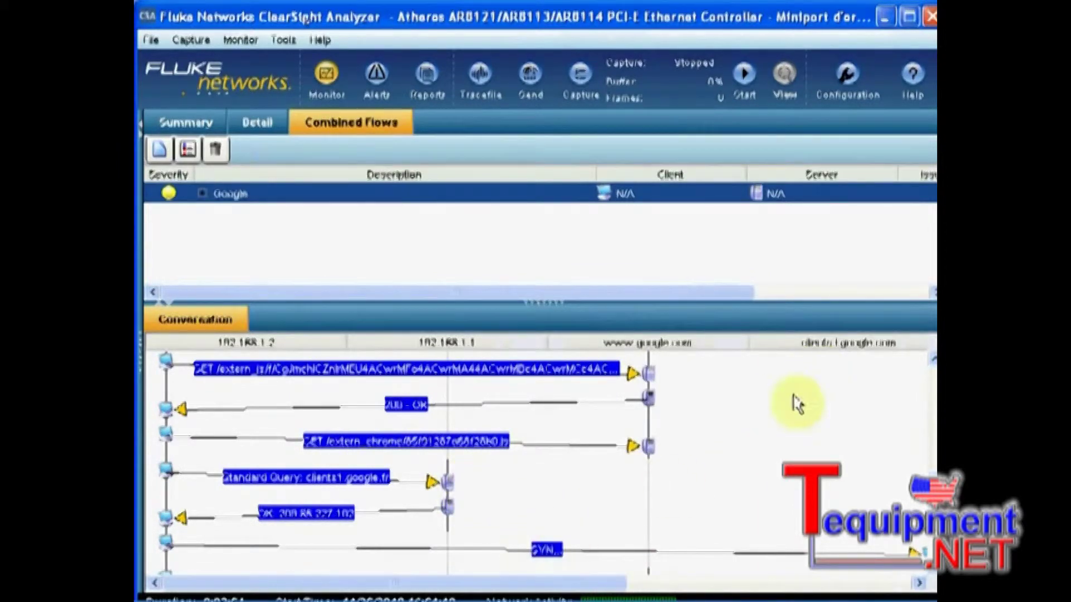
scroll(773, 536, down, 1)
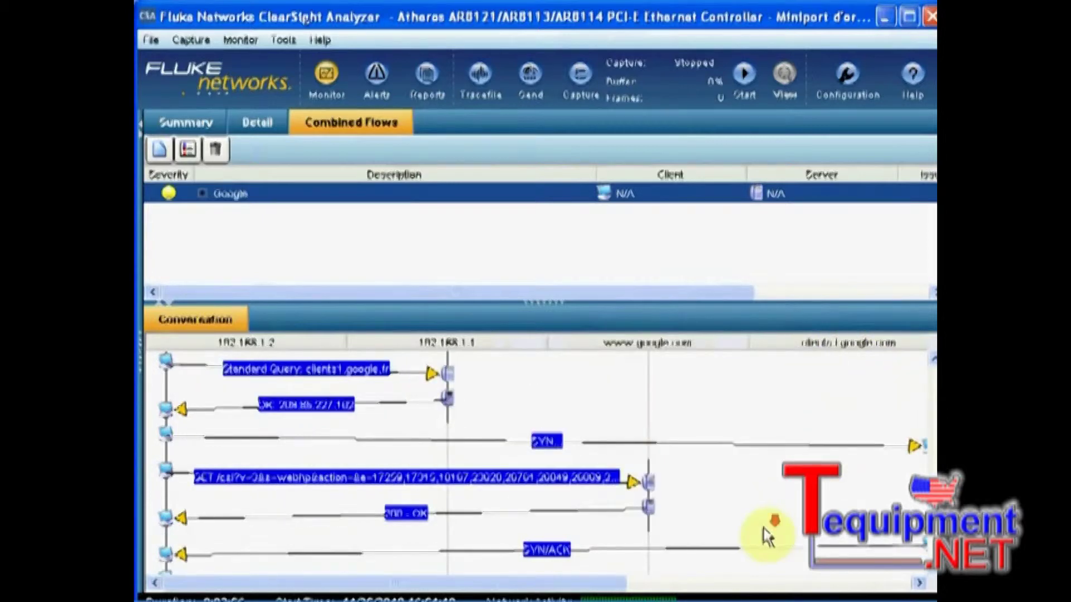
scroll(760, 534, down, 1)
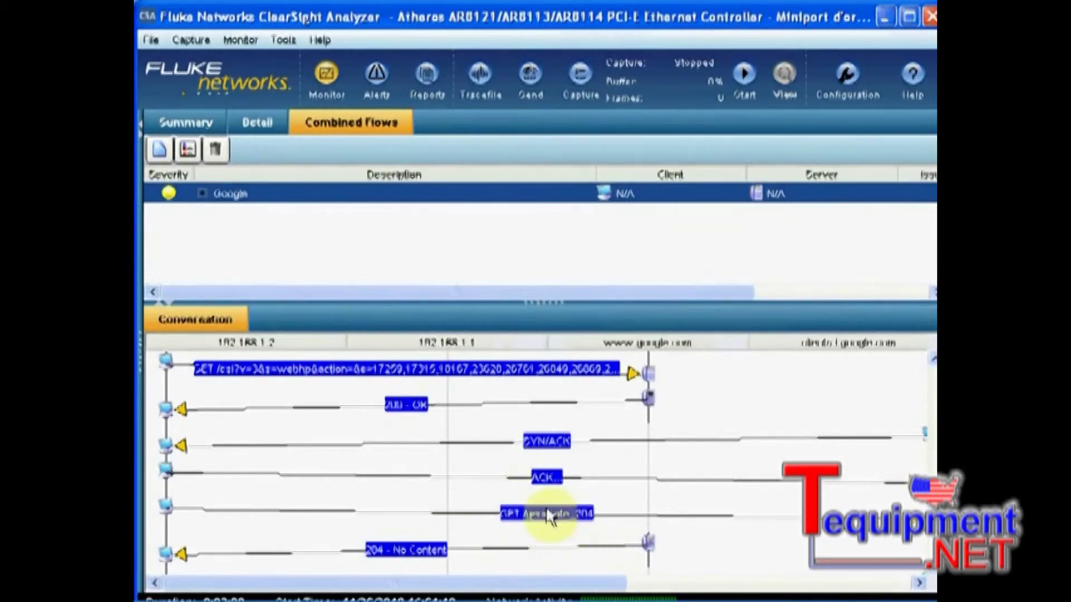
scroll(549, 516, down, 1)
scroll(550, 516, up, 10)
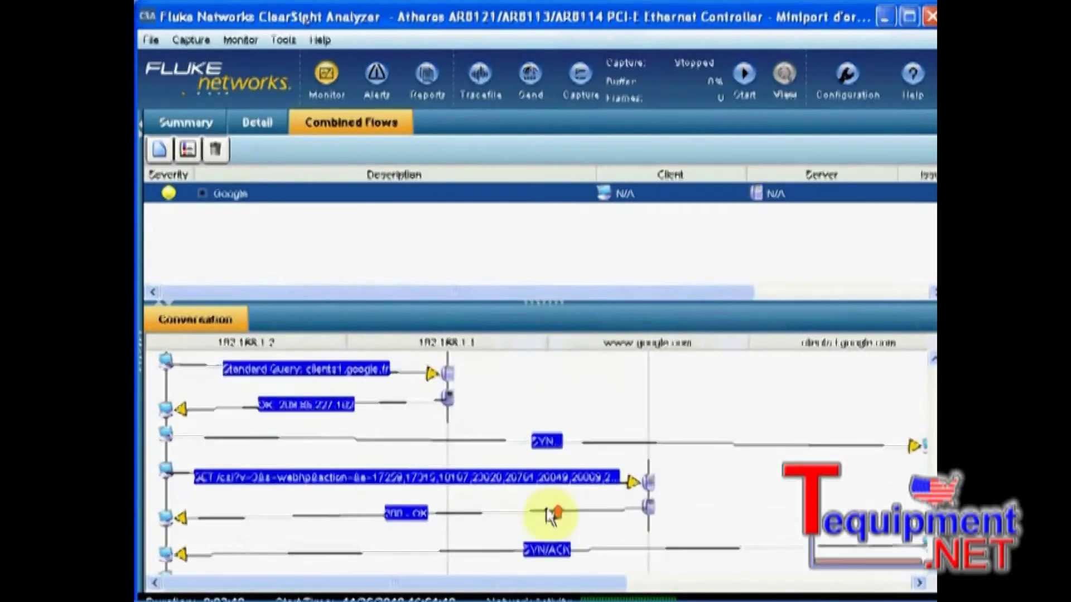
scroll(357, 460, up, 3)
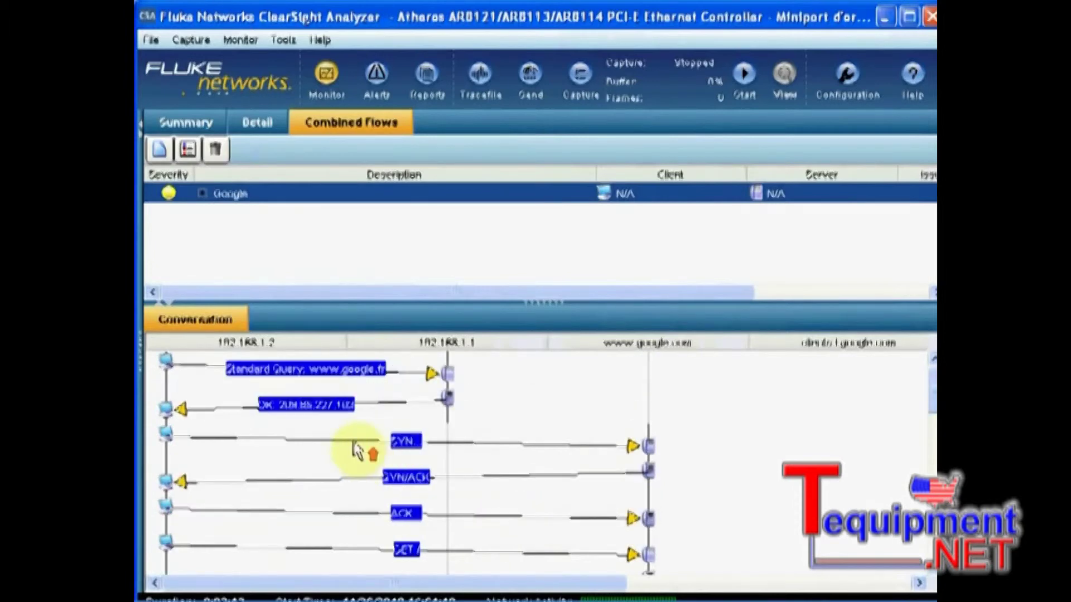
drag(344, 341, 268, 341)
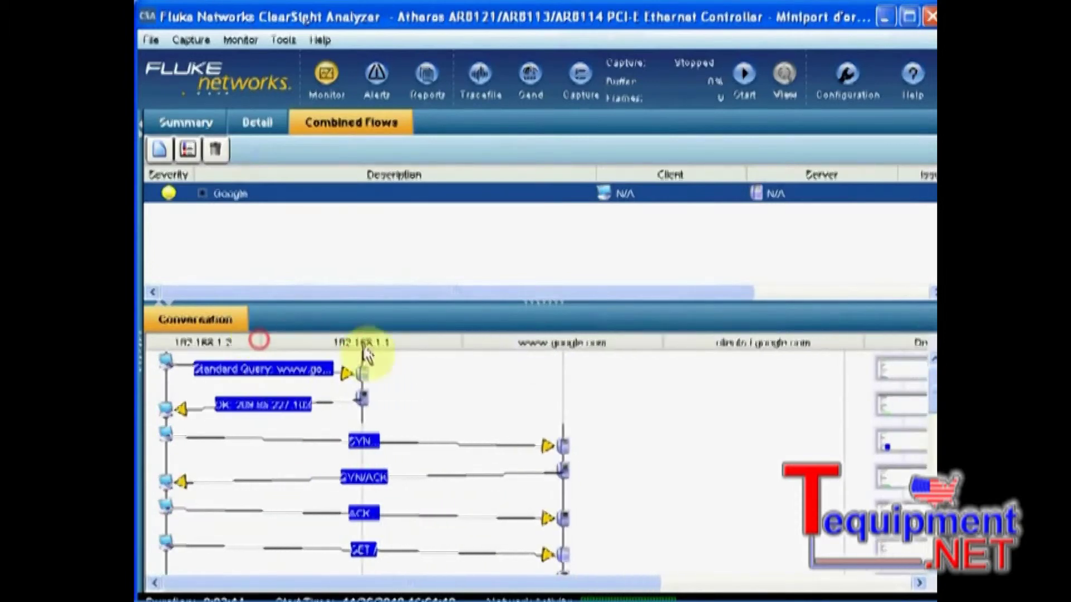
drag(459, 338, 367, 344)
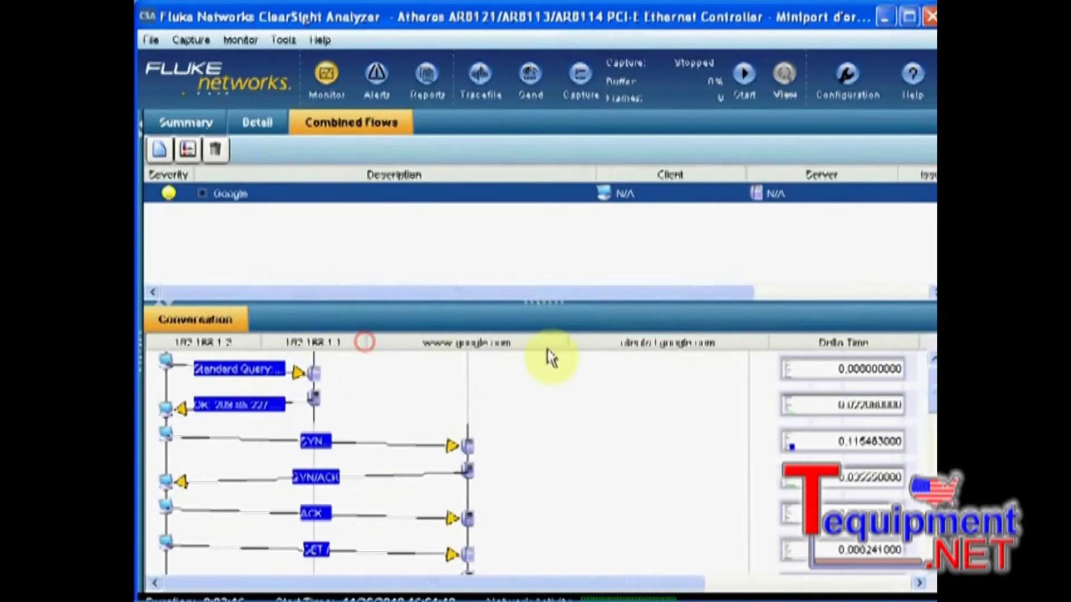
drag(567, 338, 486, 338)
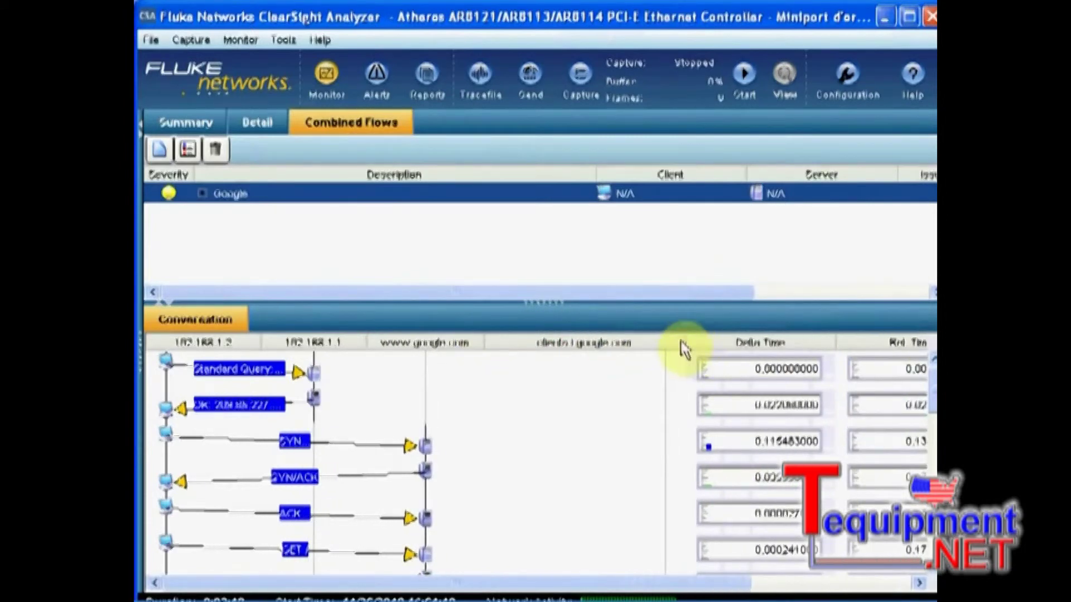
drag(686, 340, 598, 335)
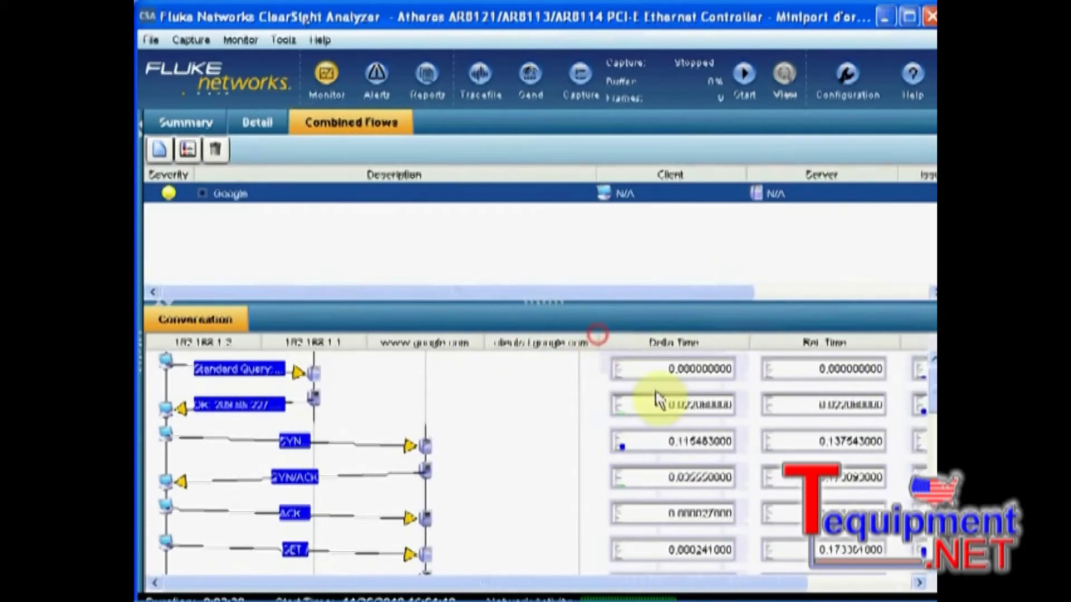